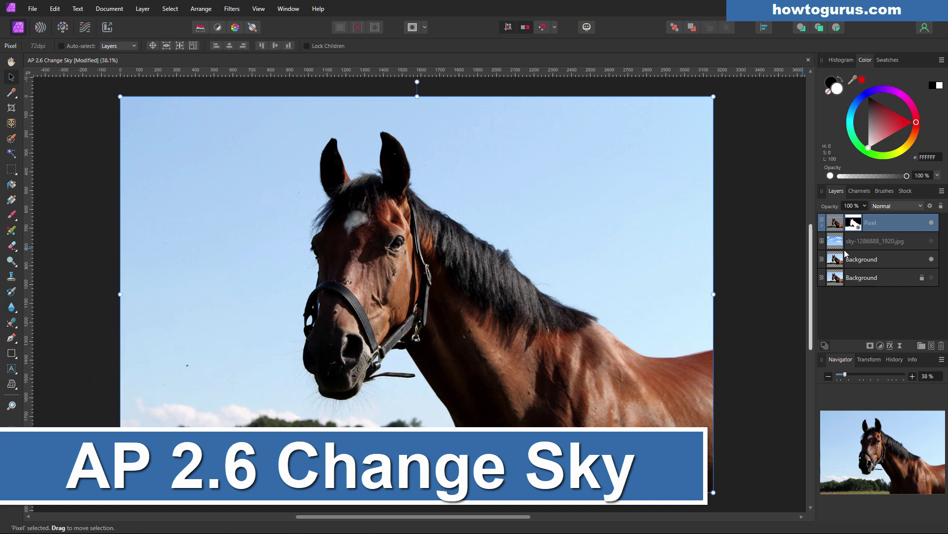
- Delete the masked horse, sky and duplicate Background layers, then show the original Background photo
left_click(932, 241)
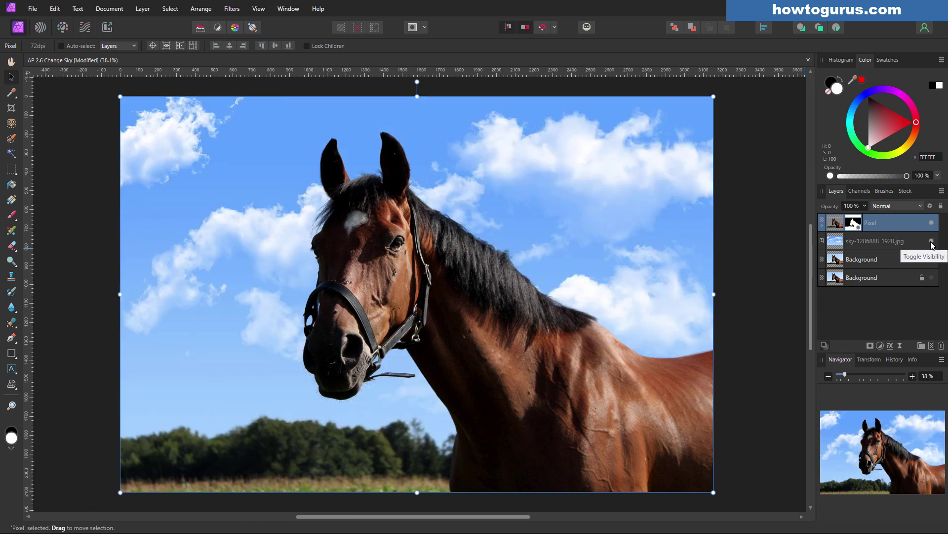
left_click(932, 242)
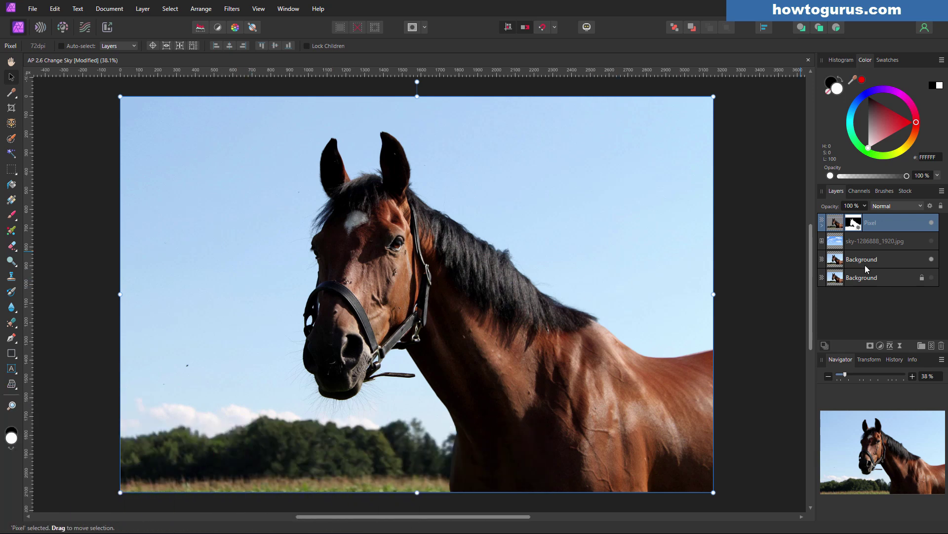
left_click(881, 262, "shift")
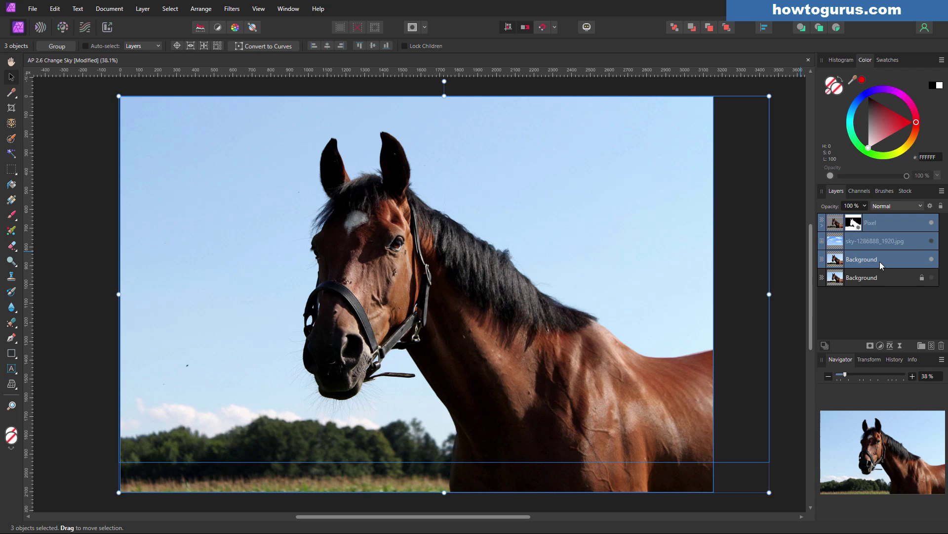
key("Delete")
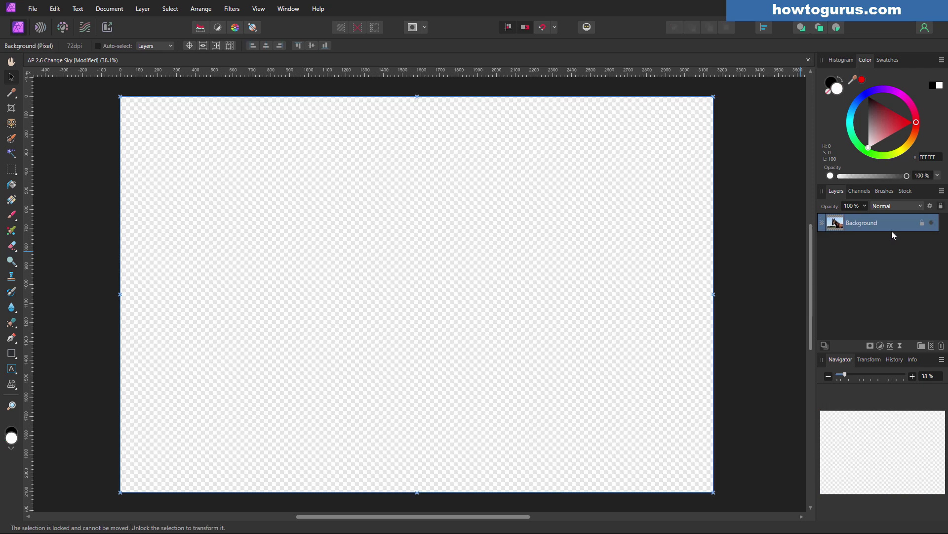
left_click(931, 223)
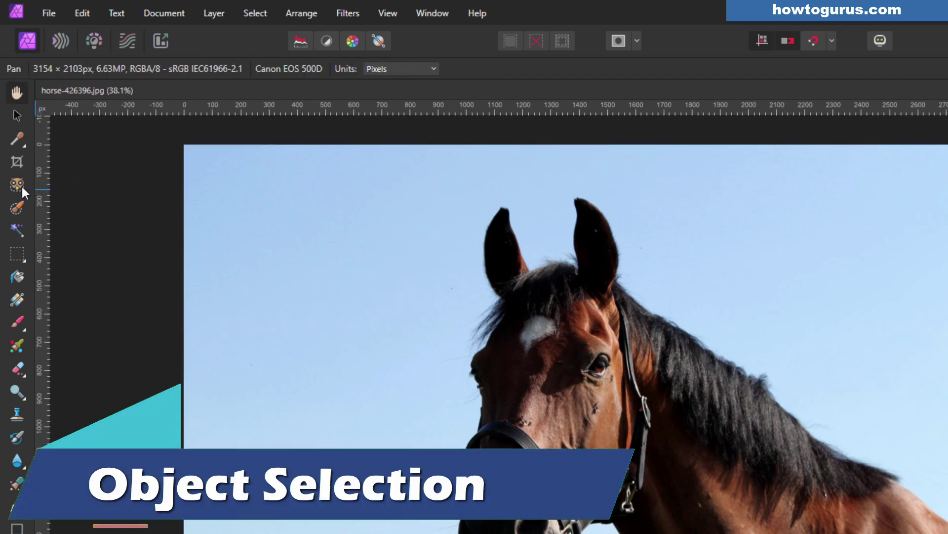
- Select the blue sky around the horse with the Object Selection Tool
left_click(22, 186)
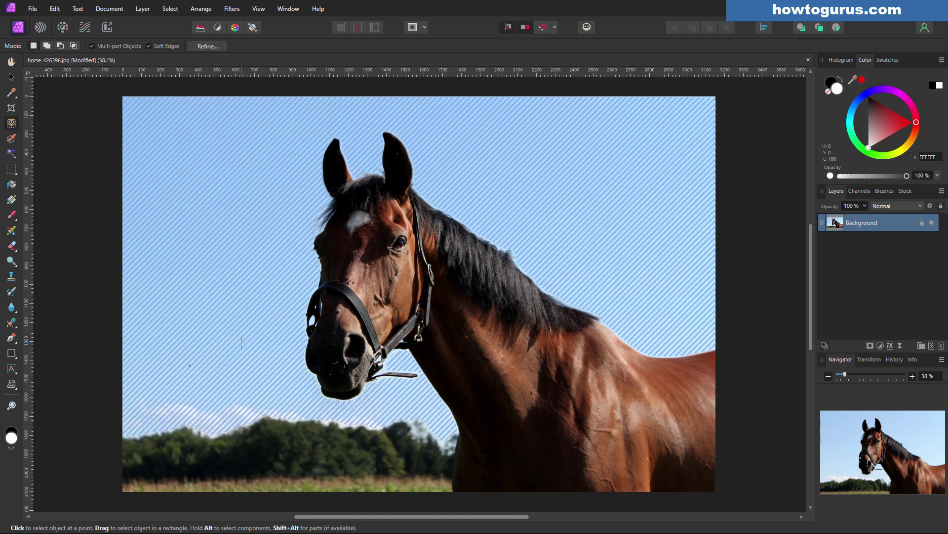
left_click(228, 223)
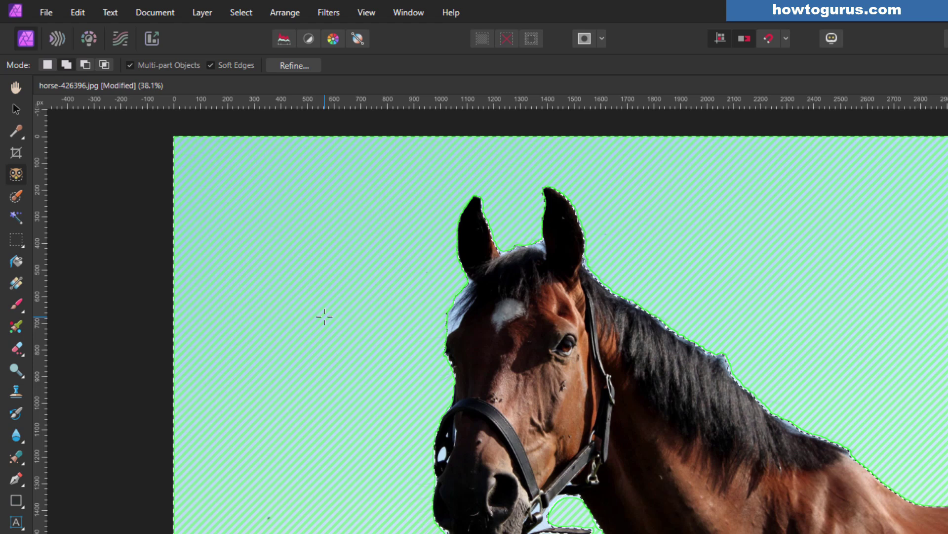
- Use Select > Invert Pixel Selection so the horse is selected instead of the sky
left_click(255, 13)
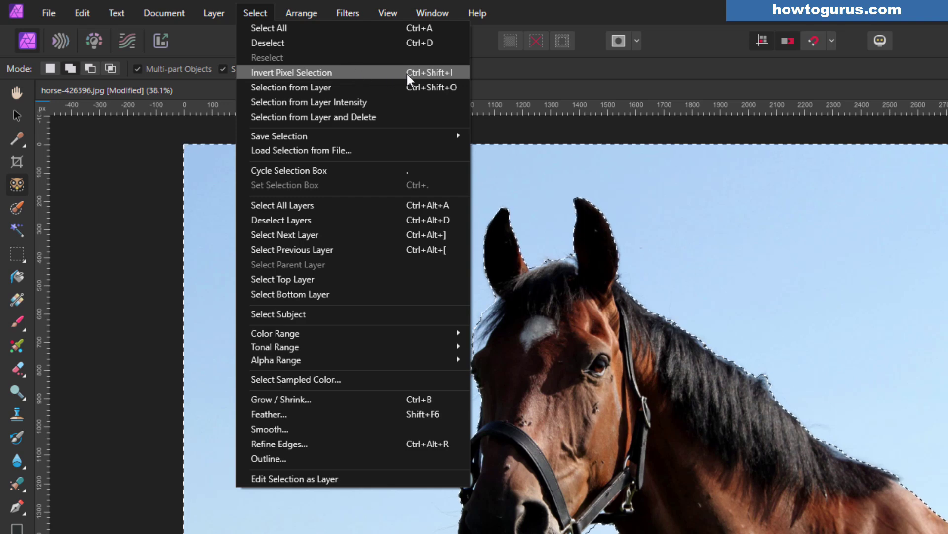
left_click(432, 73)
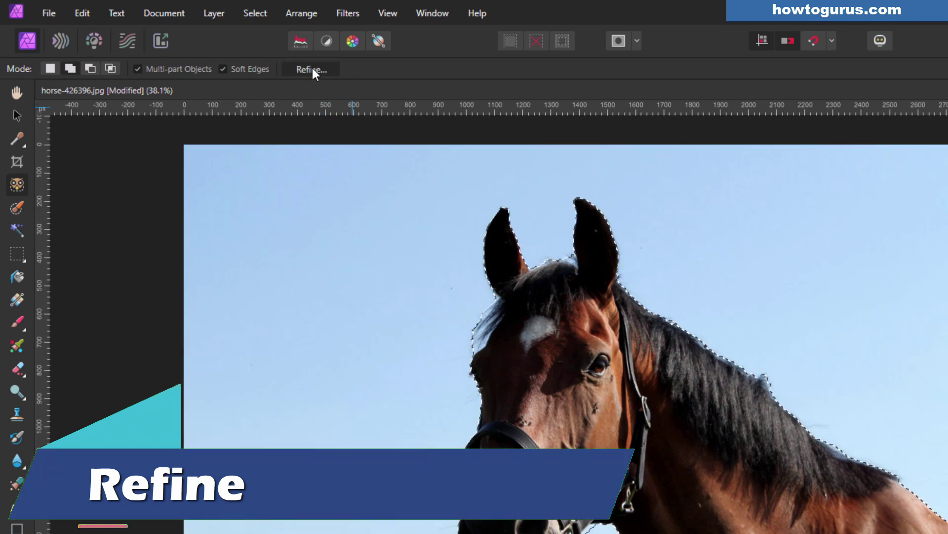
- Open Refine Selection with Overlay preview and move the dialog off the horse
left_click(312, 69)
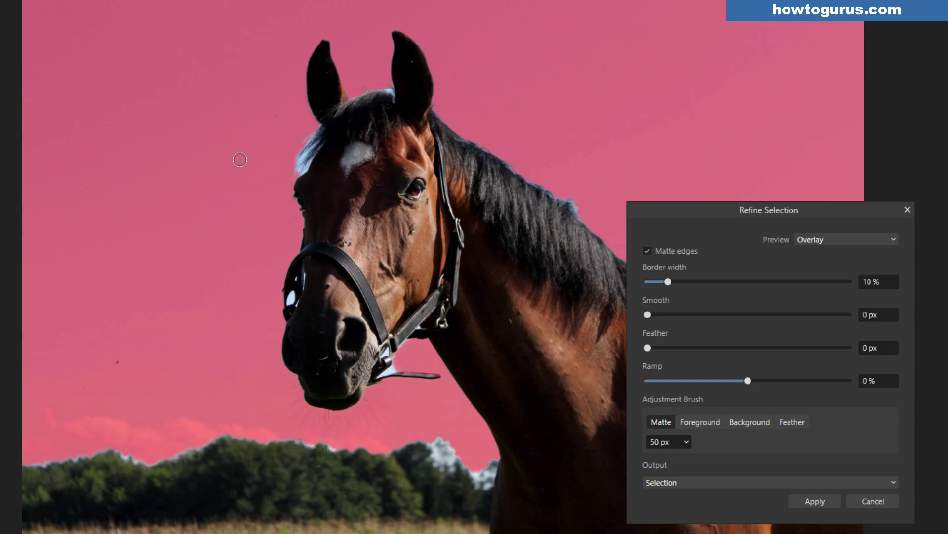
left_click(880, 241)
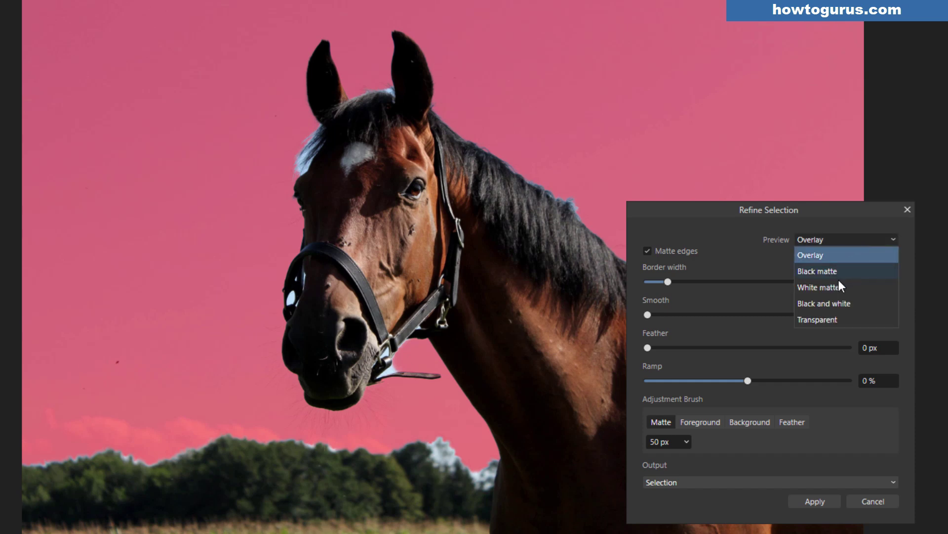
left_click(837, 250)
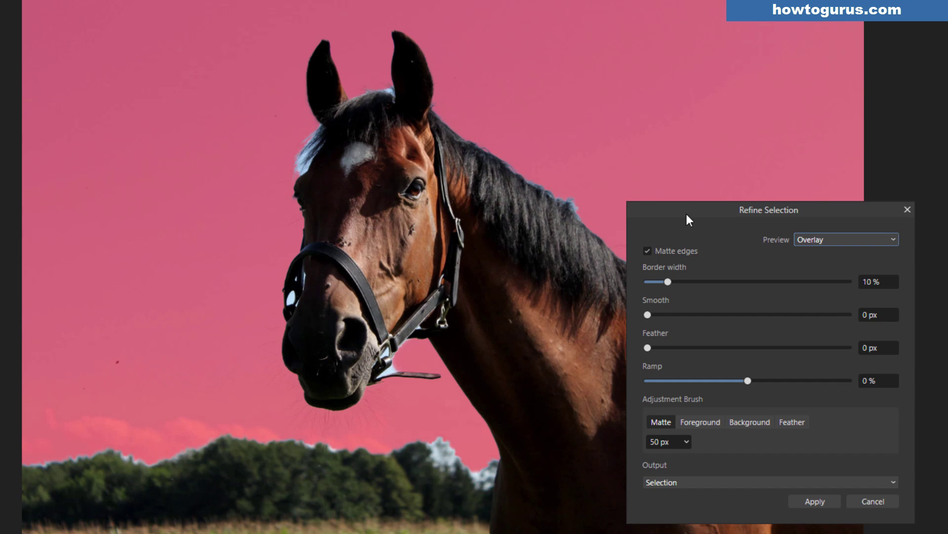
mouse_move(683, 212)
left_mouse_down()
mouse_move(852, 212)
mouse_move(784, 196)
left_mouse_up()
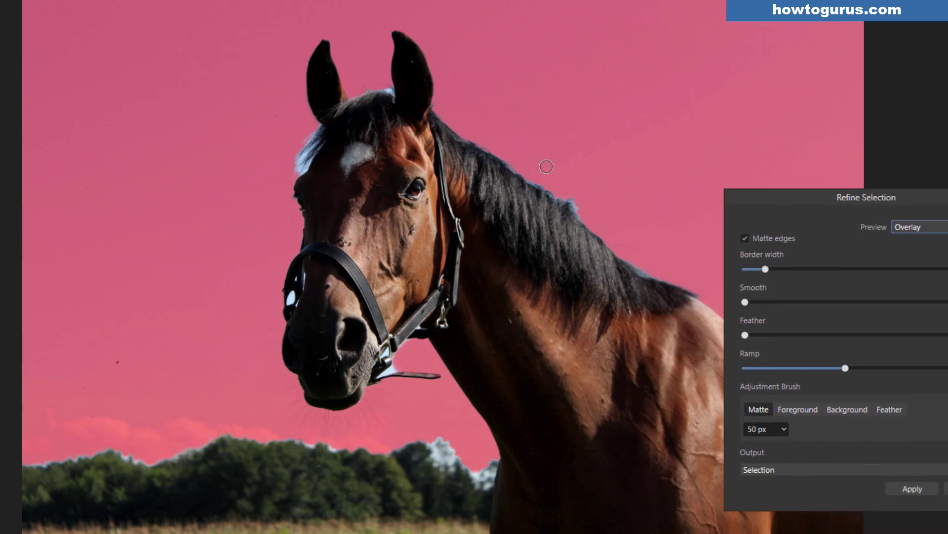
- Paint matte refinements along the forelock, between the ears, the mane, nose and halter strap
mouse_move(290, 150)
left_mouse_down()
mouse_move(319, 131)
mouse_move(290, 159)
mouse_move(321, 137)
left_mouse_up()
left_click_drag(282, 173, 321, 140)
left_click_drag(283, 171, 315, 163)
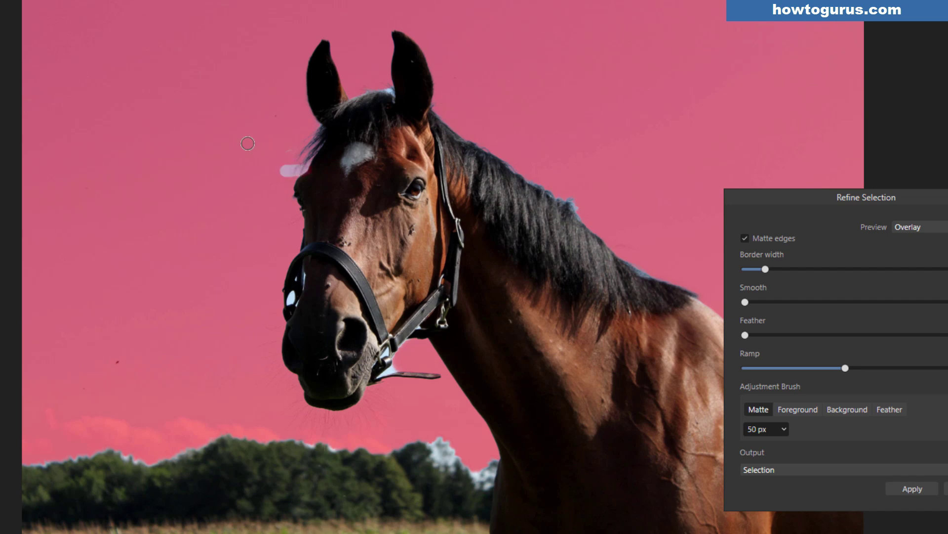
left_click_drag(350, 89, 386, 92)
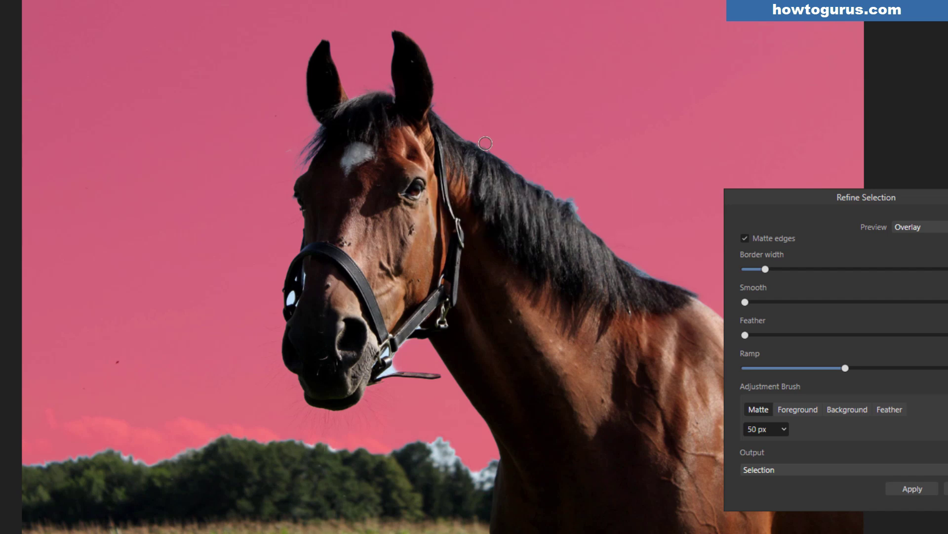
left_click_drag(486, 143, 589, 216)
left_click_drag(617, 252, 671, 278)
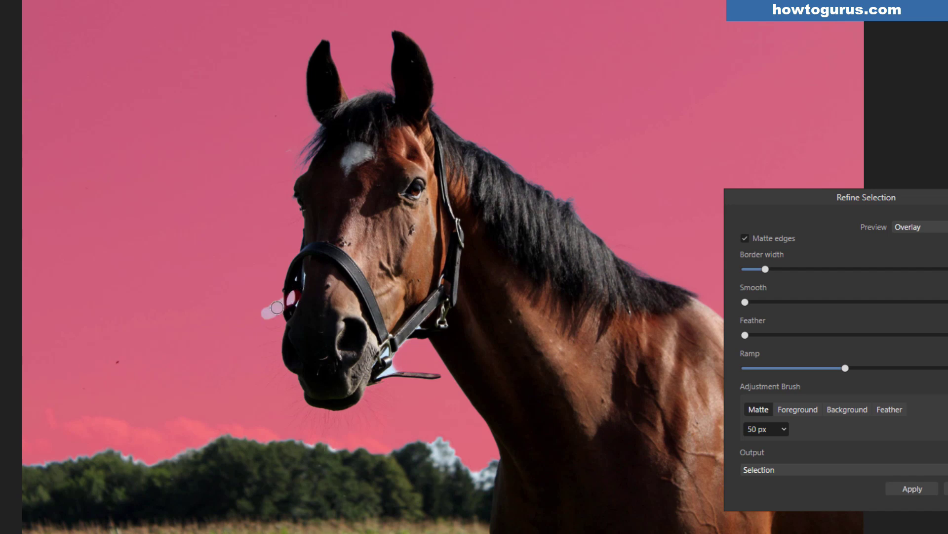
left_click_drag(281, 303, 298, 279)
left_click_drag(278, 302, 300, 286)
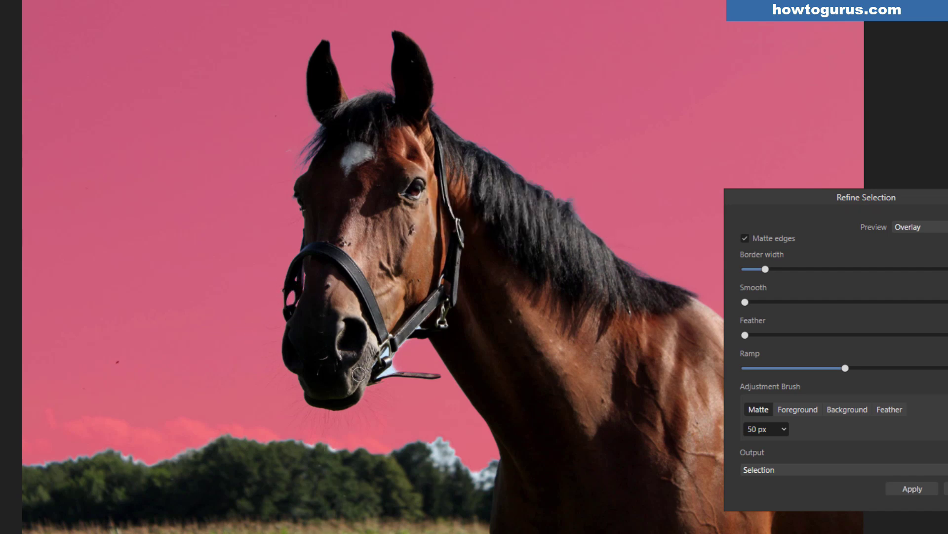
mouse_move(397, 365)
left_mouse_down()
mouse_move(380, 371)
mouse_move(390, 356)
mouse_move(409, 367)
mouse_move(393, 357)
mouse_move(395, 365)
mouse_move(420, 329)
mouse_move(419, 346)
mouse_move(417, 318)
left_mouse_up()
- Paint the matte brush along the tree line and down toward it below the neck
mouse_move(46, 464)
left_mouse_down()
mouse_move(120, 451)
mouse_move(159, 459)
mouse_move(240, 435)
mouse_move(391, 452)
mouse_move(388, 445)
mouse_move(447, 469)
left_mouse_up()
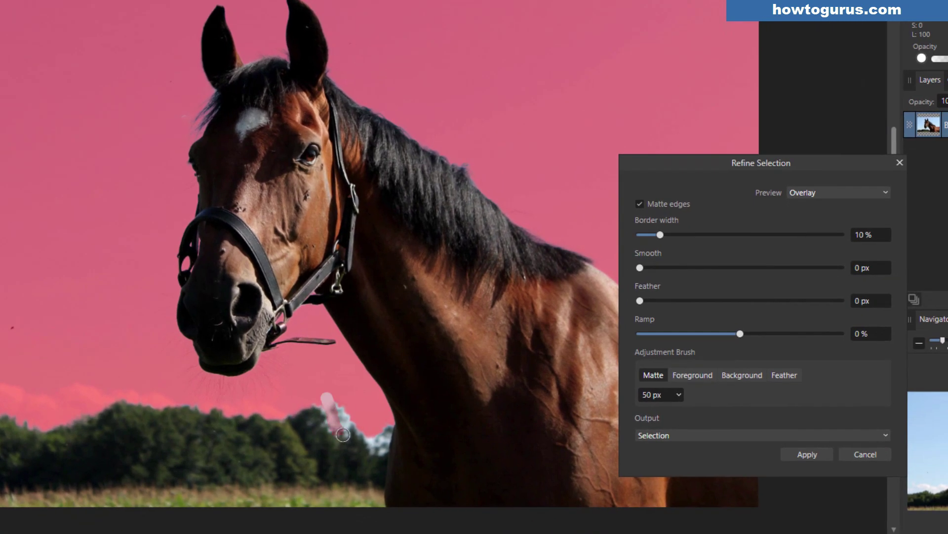
left_click_drag(343, 435, 343, 434)
left_click_drag(330, 398, 341, 437)
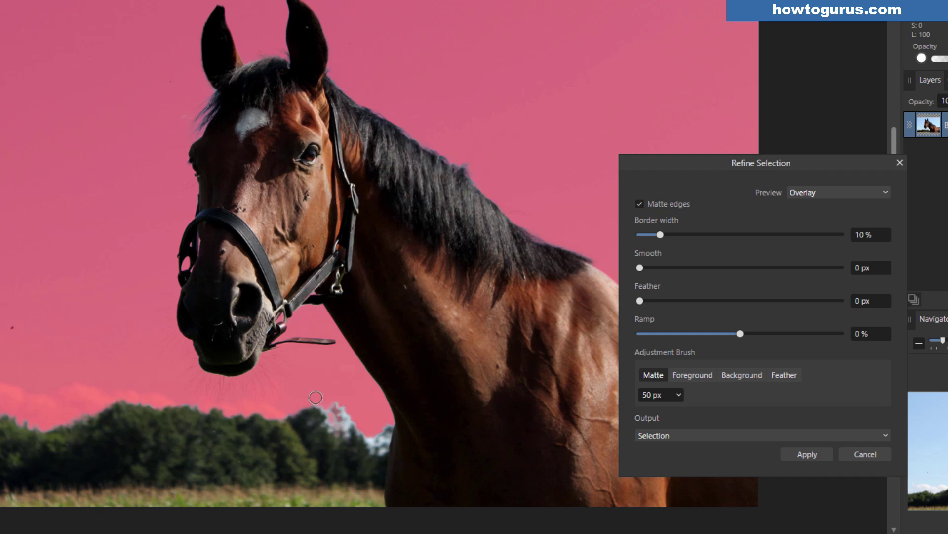
left_click_drag(316, 397, 338, 434)
left_click_drag(329, 394, 343, 437)
left_click_drag(337, 392, 344, 443)
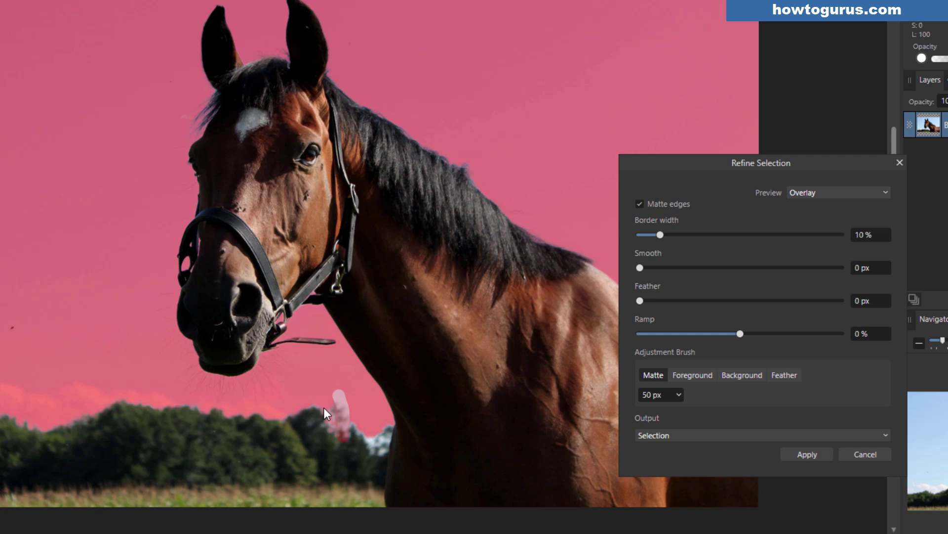
mouse_move(318, 394)
left_mouse_down()
mouse_move(337, 429)
mouse_move(356, 435)
mouse_move(348, 439)
mouse_move(357, 452)
left_mouse_up()
- Refine the matte where the chest meets the trees and move the dialog aside
left_click_drag(355, 419, 380, 459)
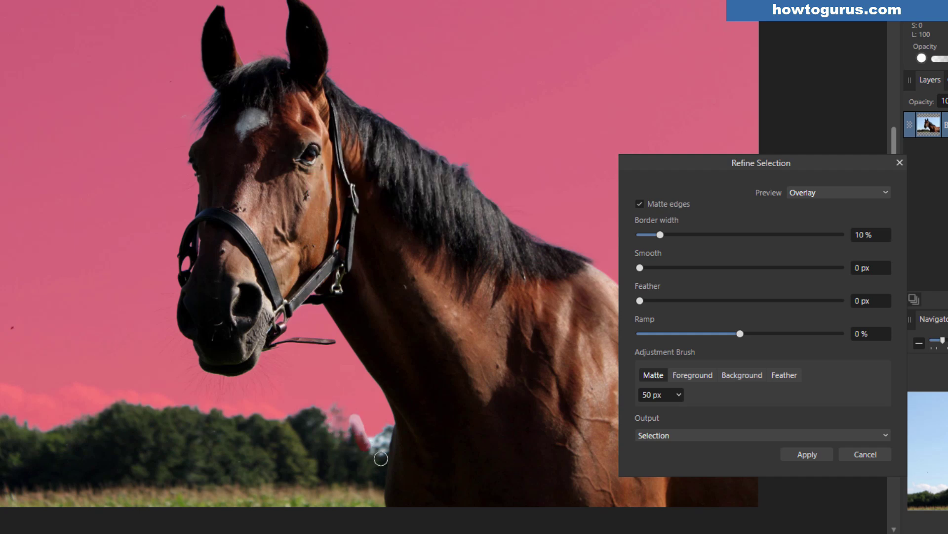
left_click_drag(357, 418, 379, 454)
left_click_drag(368, 417, 387, 448)
mouse_move(369, 415)
left_mouse_down()
mouse_move(389, 439)
mouse_move(381, 442)
left_mouse_up()
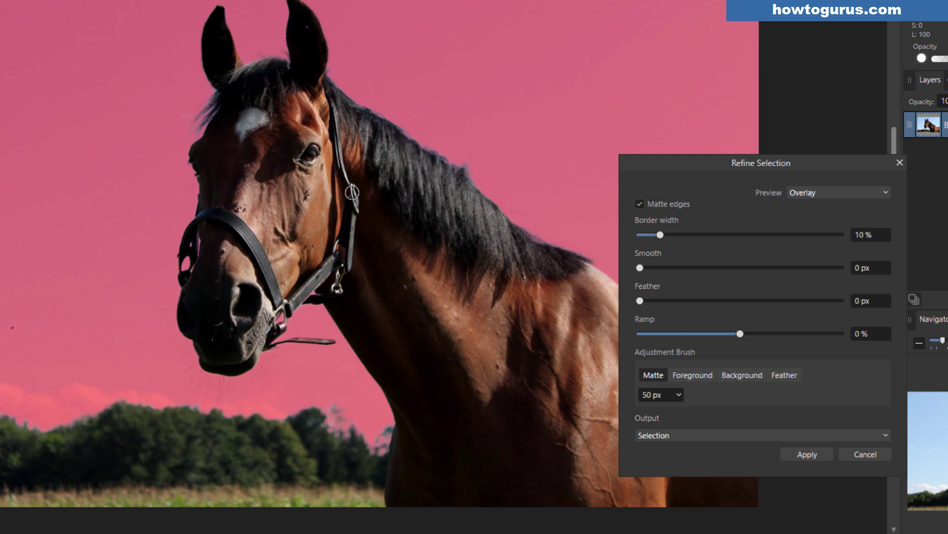
left_click_drag(712, 164, 672, 121)
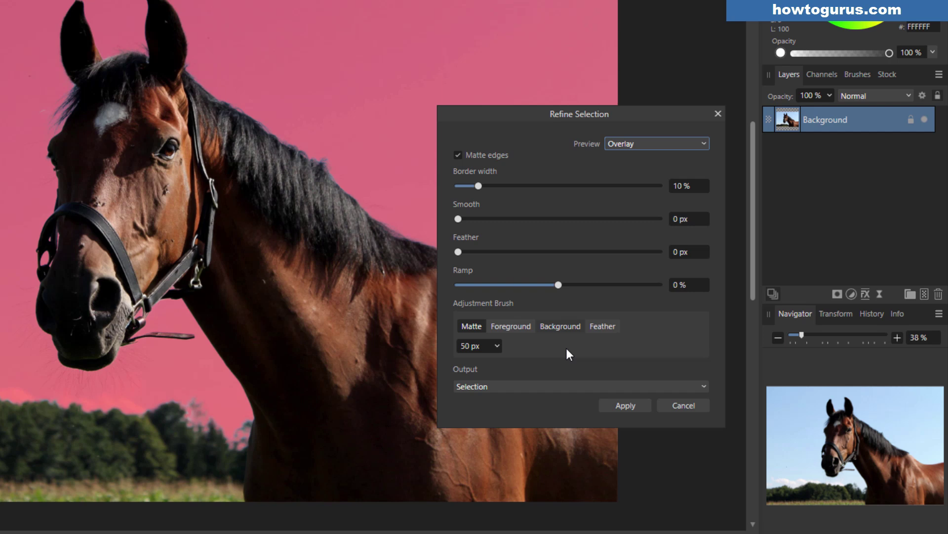
- Apply the refinement with Output set to New layer with mask, leaving Background hidden
left_click(556, 387)
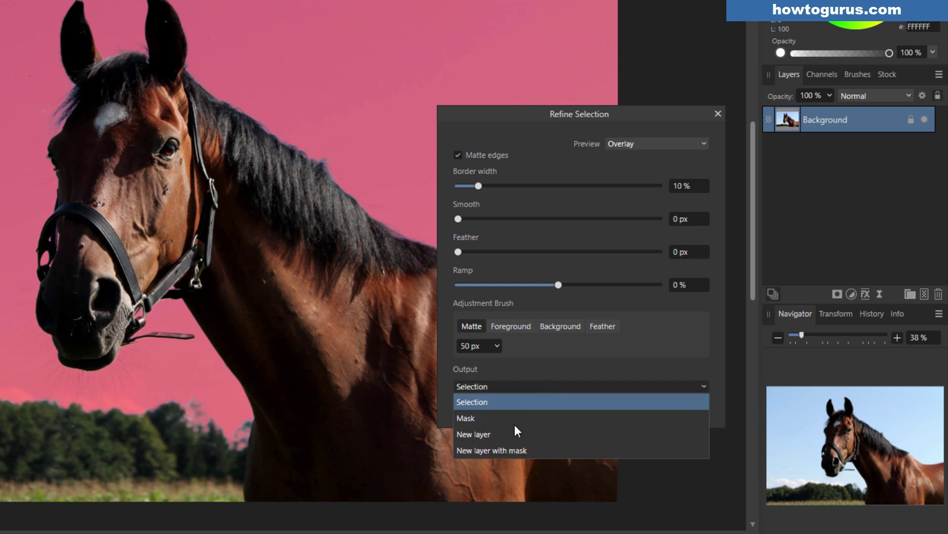
left_click(535, 449)
left_click(617, 408)
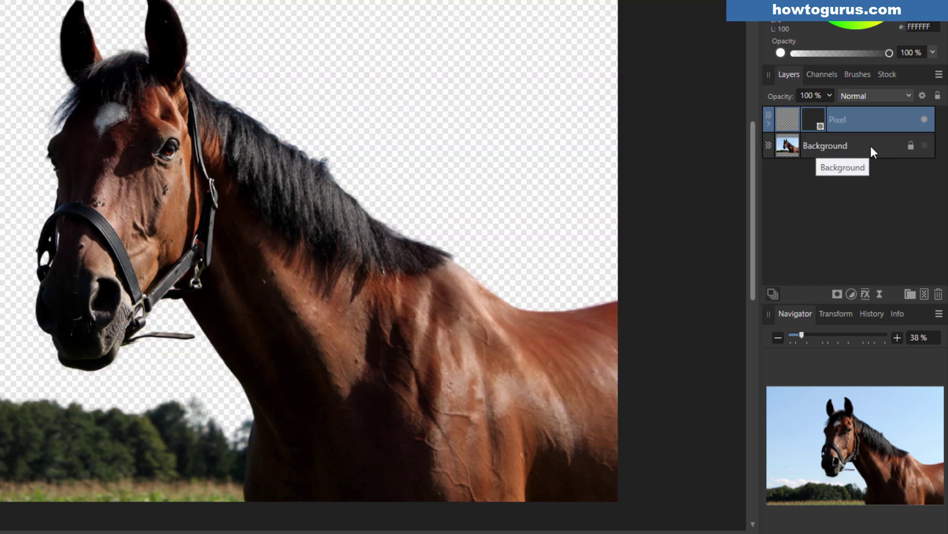
left_click(924, 146)
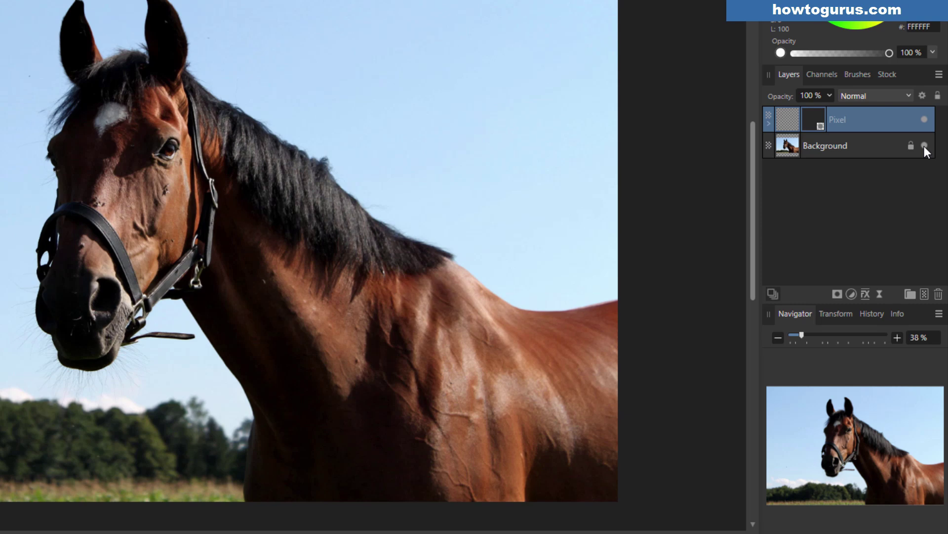
left_click(925, 145)
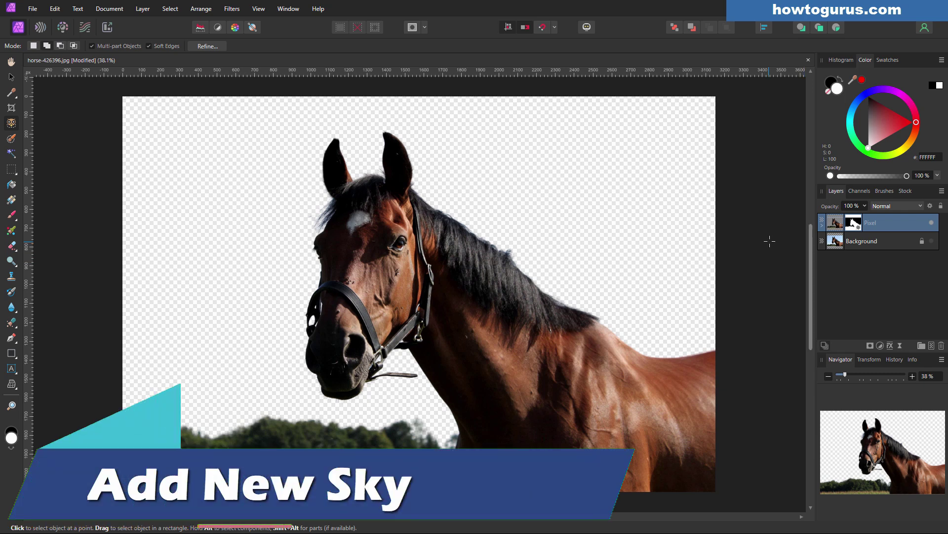
- Select the original Background layer and switch to the Move Tool
left_click(887, 242)
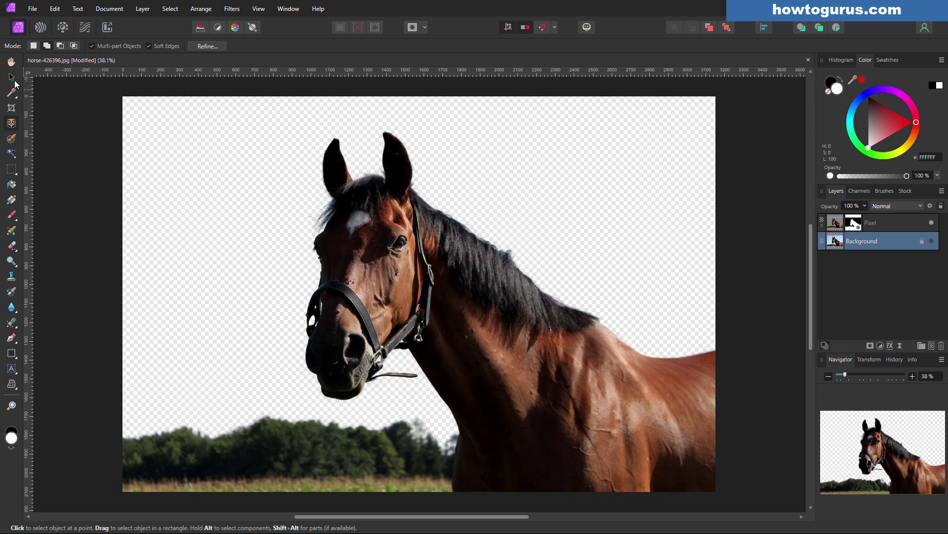
left_click(10, 76)
left_click(32, 8)
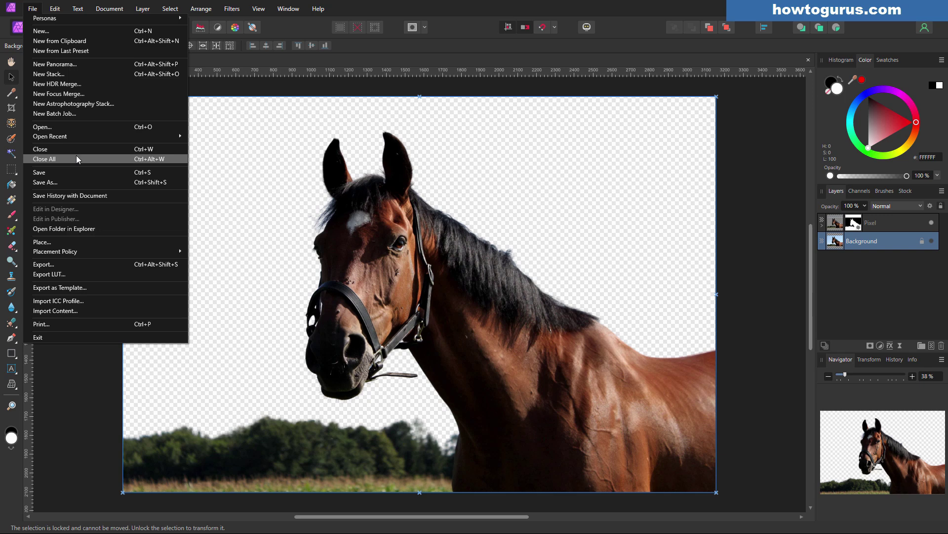
- Place sky-1286888_1920.jpg into the document at its default size
left_click(64, 242)
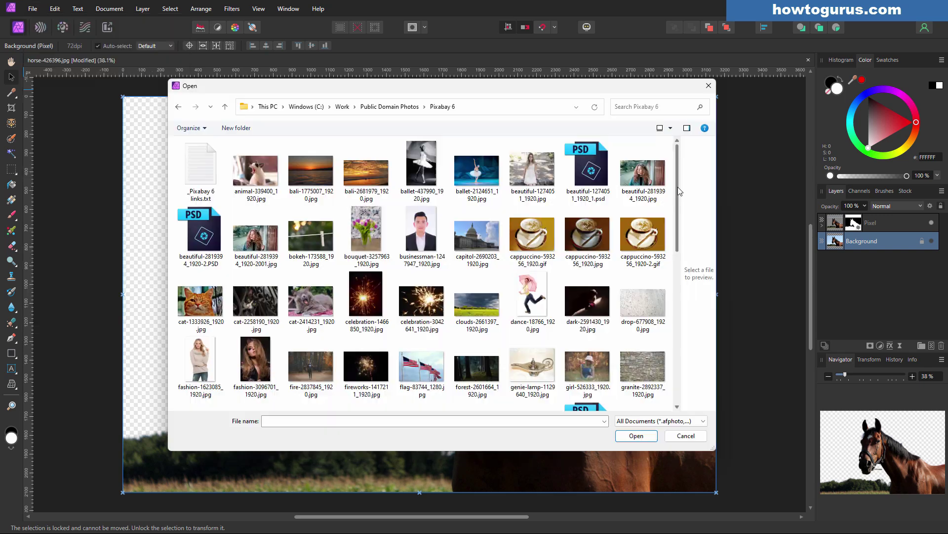
left_click_drag(679, 191, 694, 346)
left_click(255, 296)
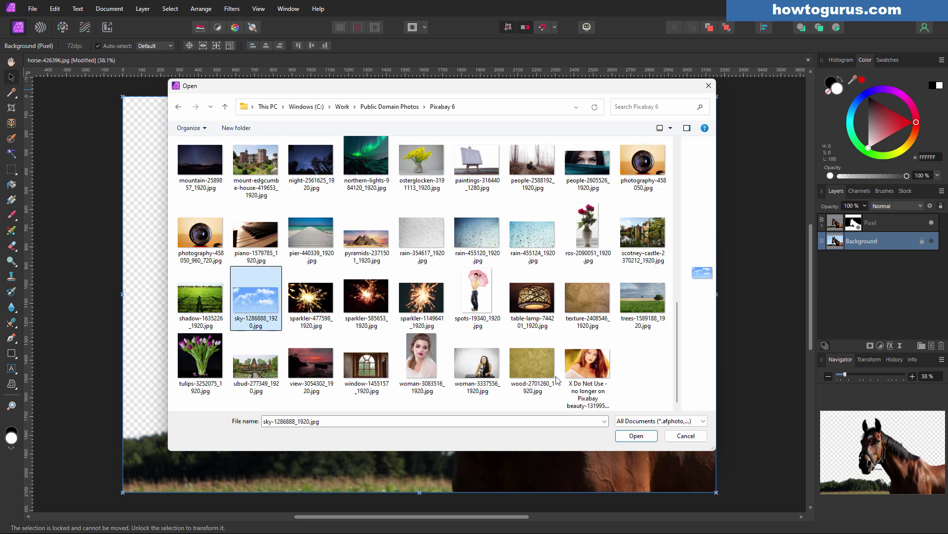
left_click(621, 437)
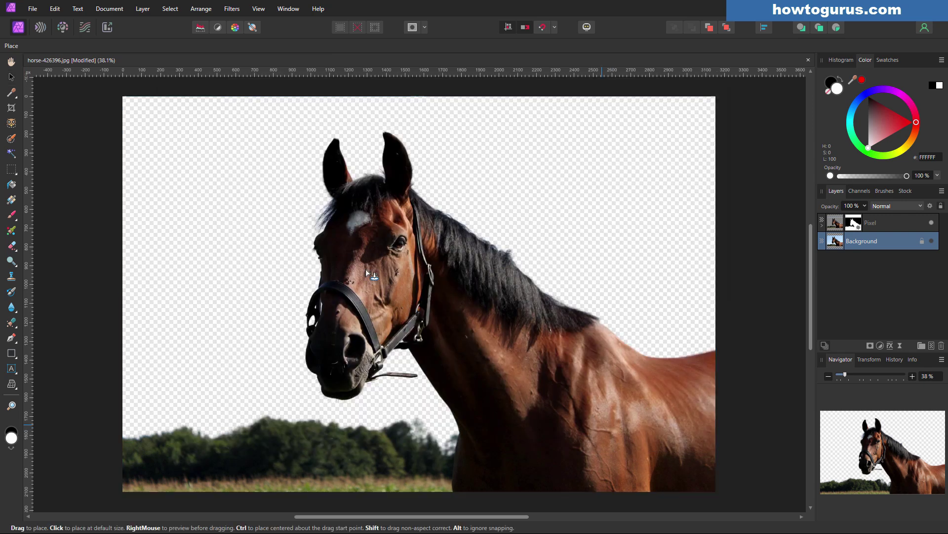
left_click(234, 186)
- Move and enlarge the sky layer to cover the whole canvas, then deselect it
left_click_drag(191, 153, 227, 191)
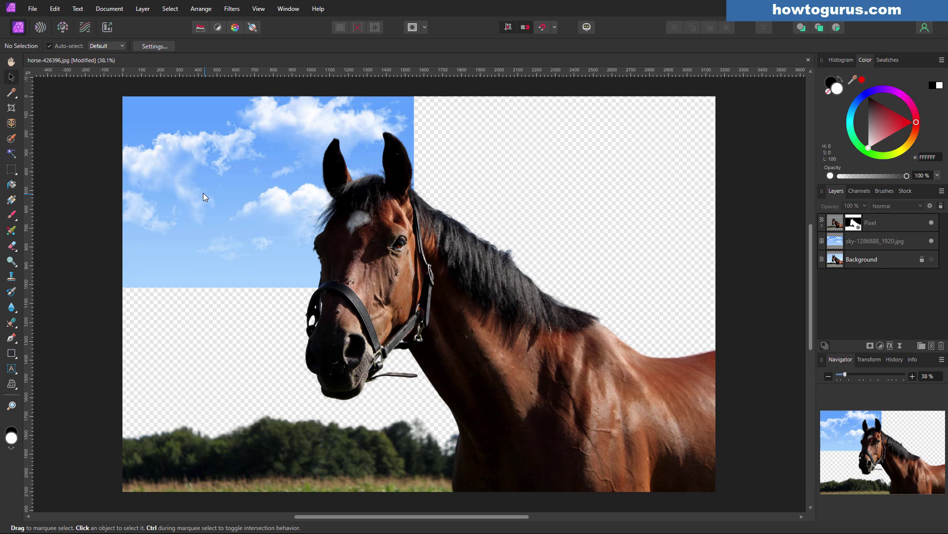
left_click(869, 241)
left_click_drag(178, 244, 246, 420)
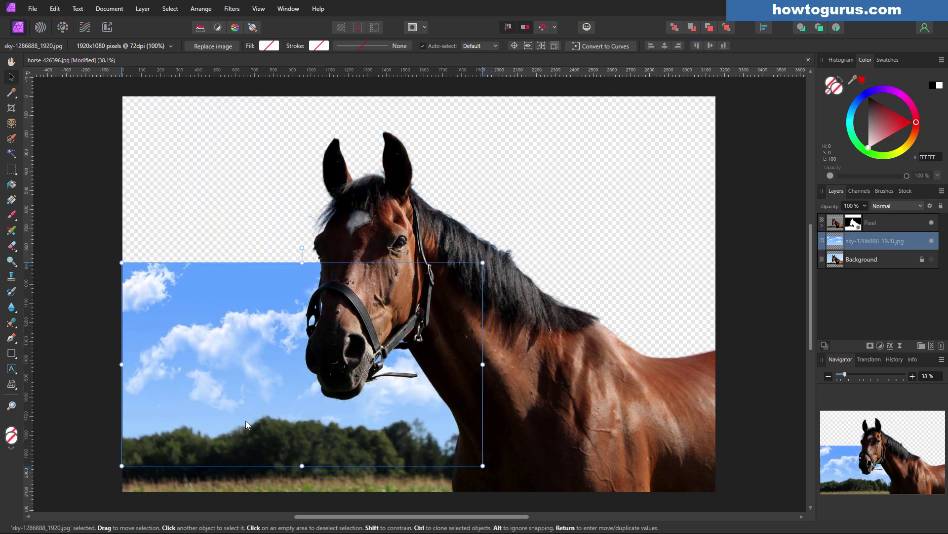
left_click_drag(482, 262, 784, 96)
left_click_drag(730, 219, 730, 212)
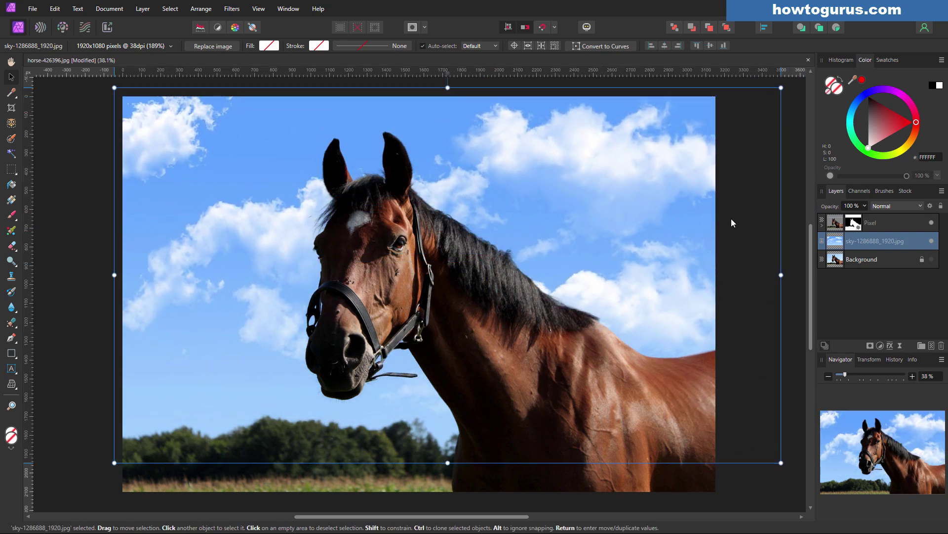
left_click(796, 253)
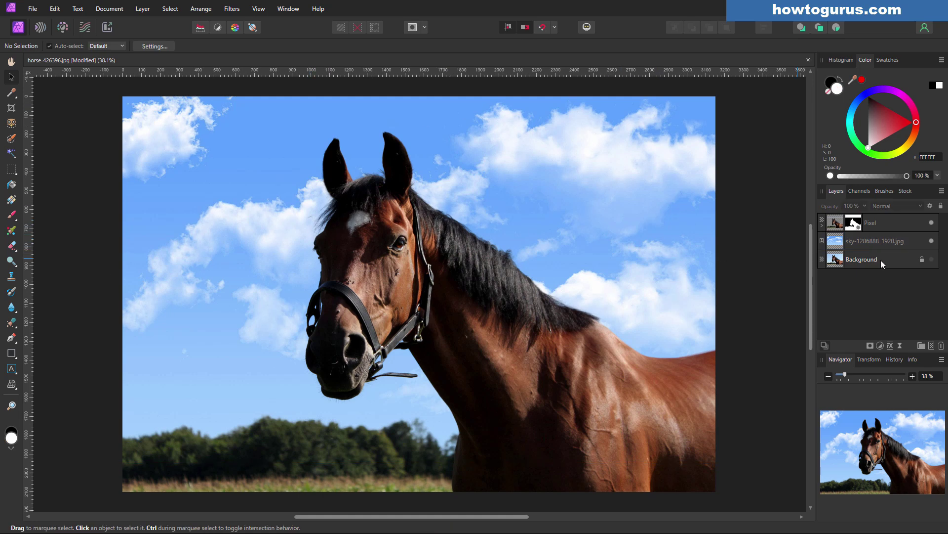
- Hide the placed sky layer and open sky-1286888_1920.jpg as its own document
left_click(932, 241)
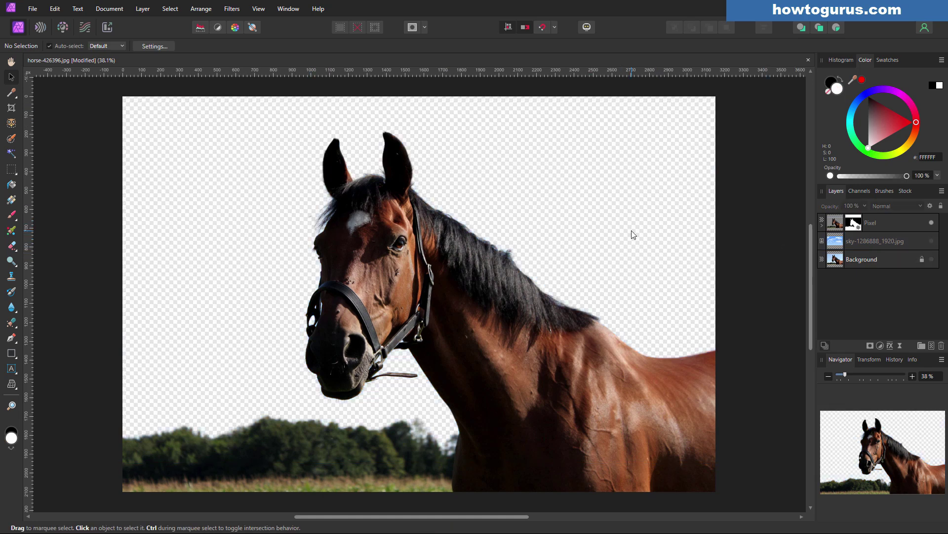
left_click(33, 8)
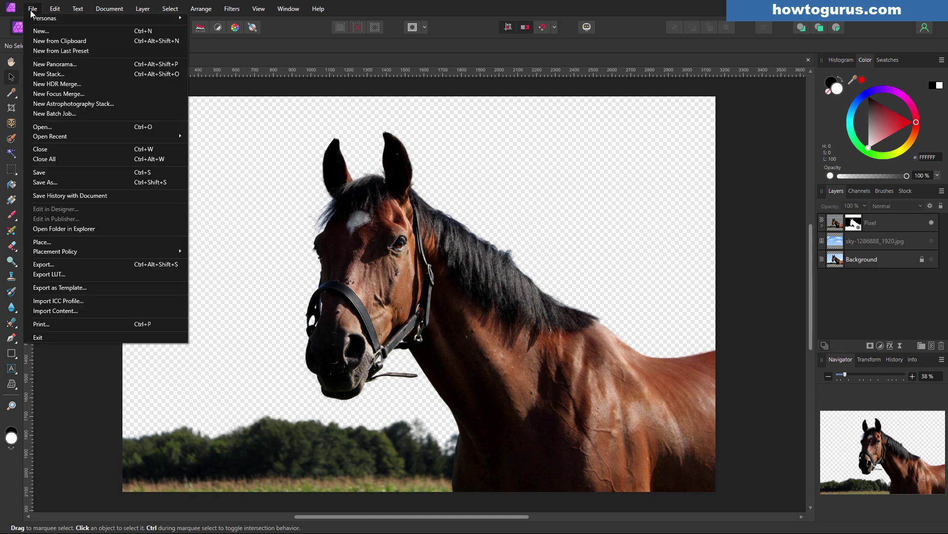
left_click(44, 127)
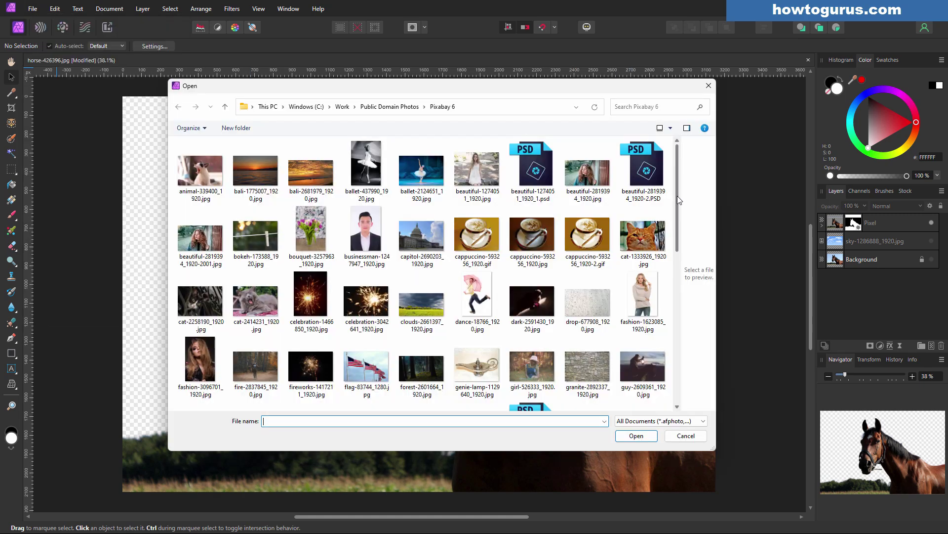
left_click_drag(677, 196, 691, 317)
left_click(200, 378)
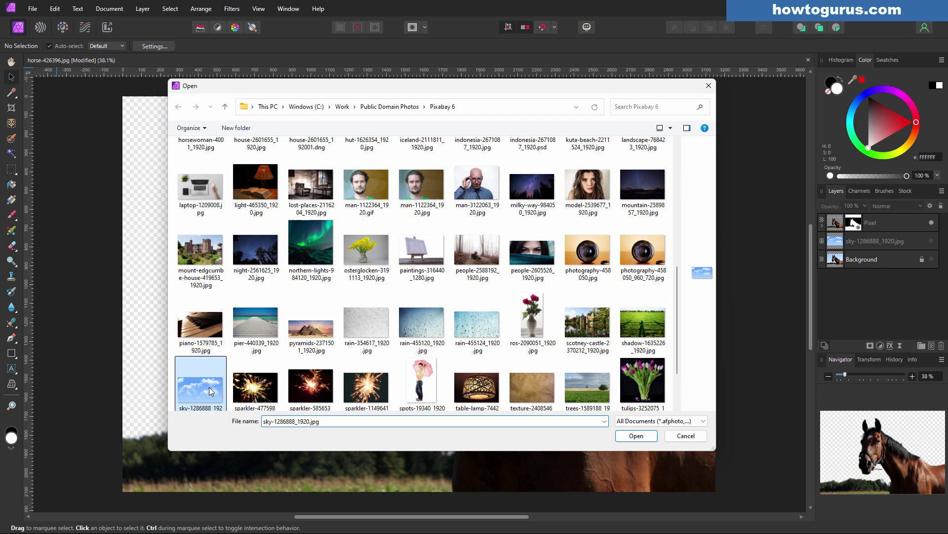
left_click(634, 436)
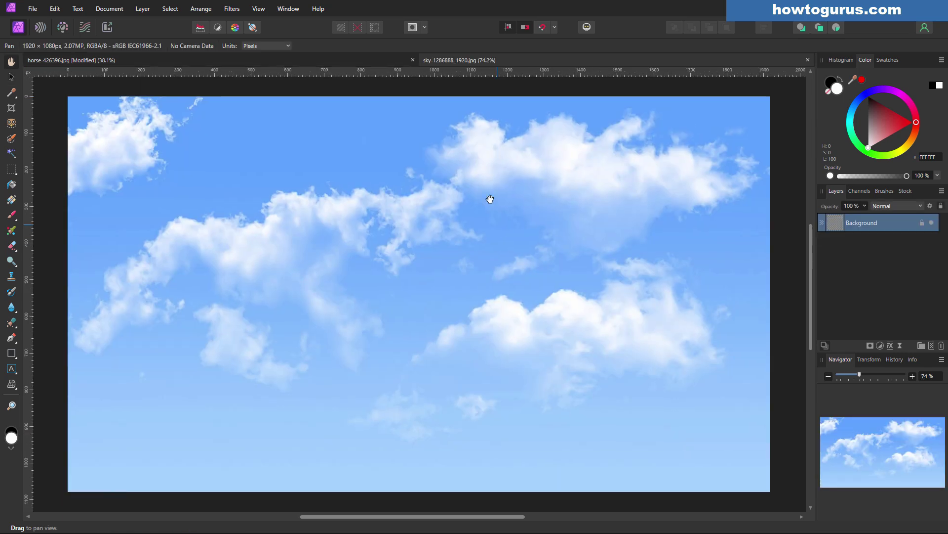
- Drag the sky's layer into the horse document and close the sky file without saving
left_click_drag(532, 62, 401, 209)
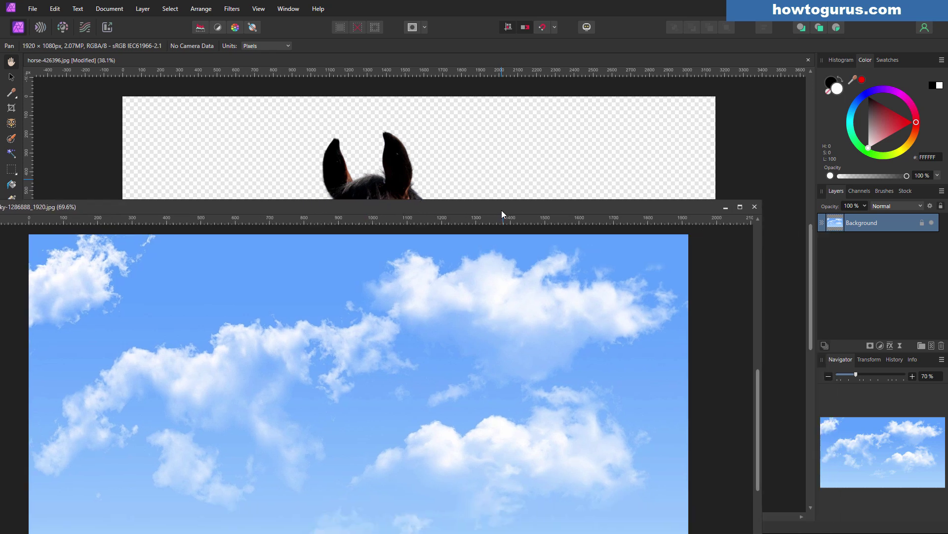
left_click_drag(502, 211, 502, 280)
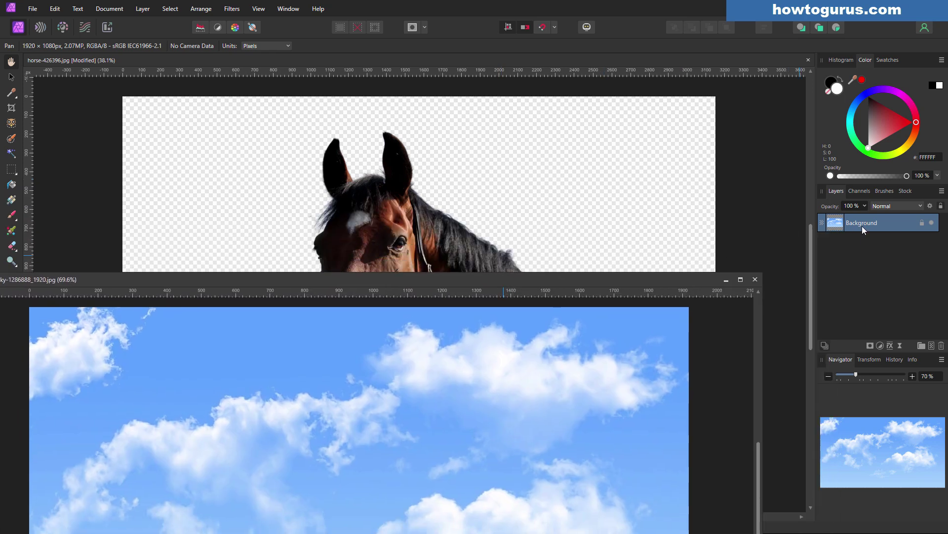
left_click_drag(862, 226, 500, 187)
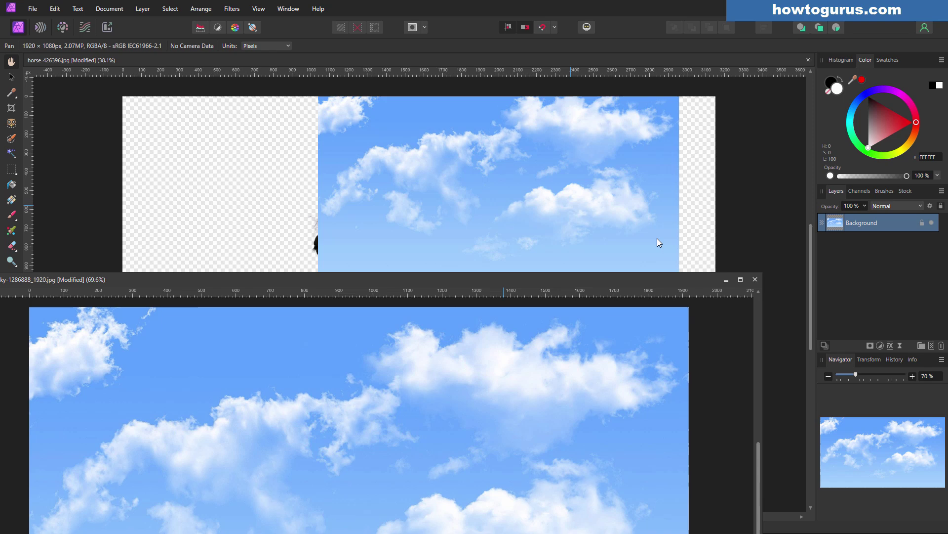
left_click(755, 279)
left_click(459, 278)
- Select the copied sky layer with the Move Tool, undoing an accidental horse move
key("v")
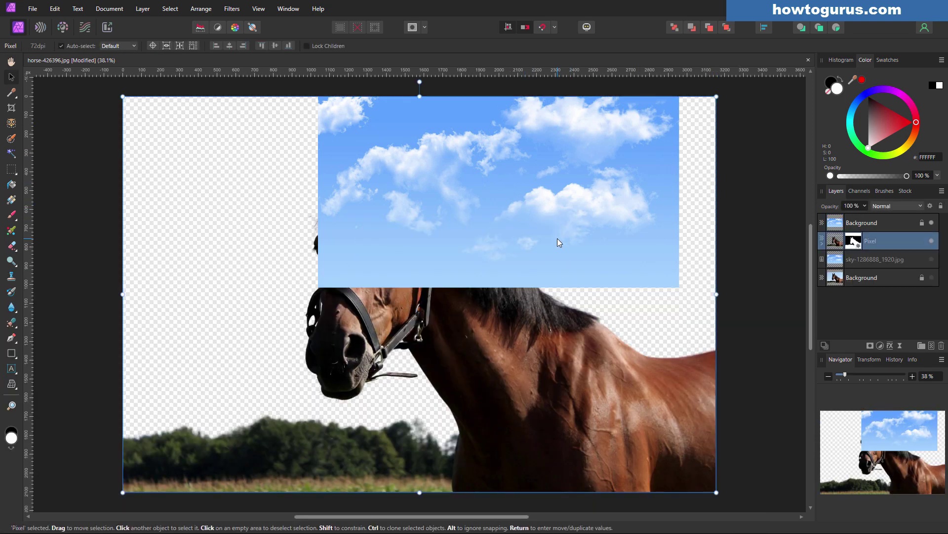
left_click(894, 222)
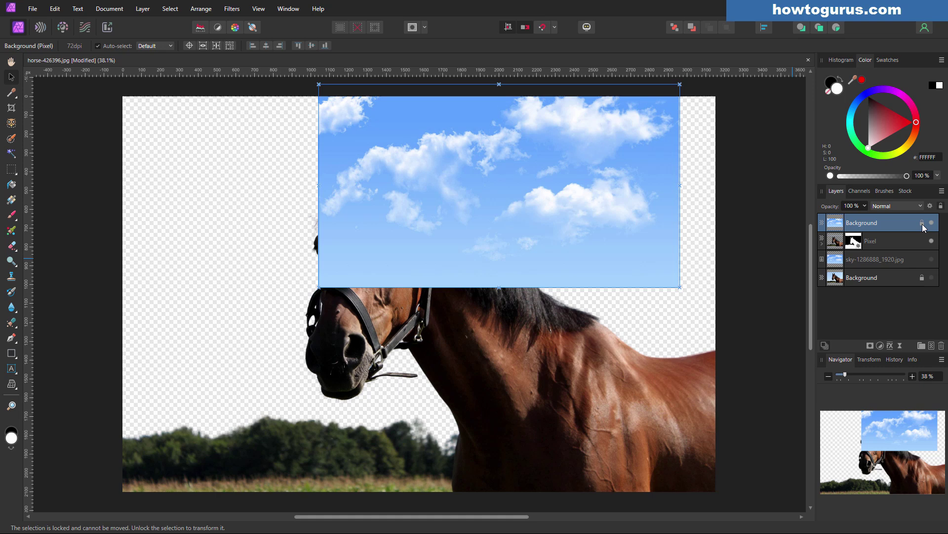
left_click_drag(521, 236, 572, 287)
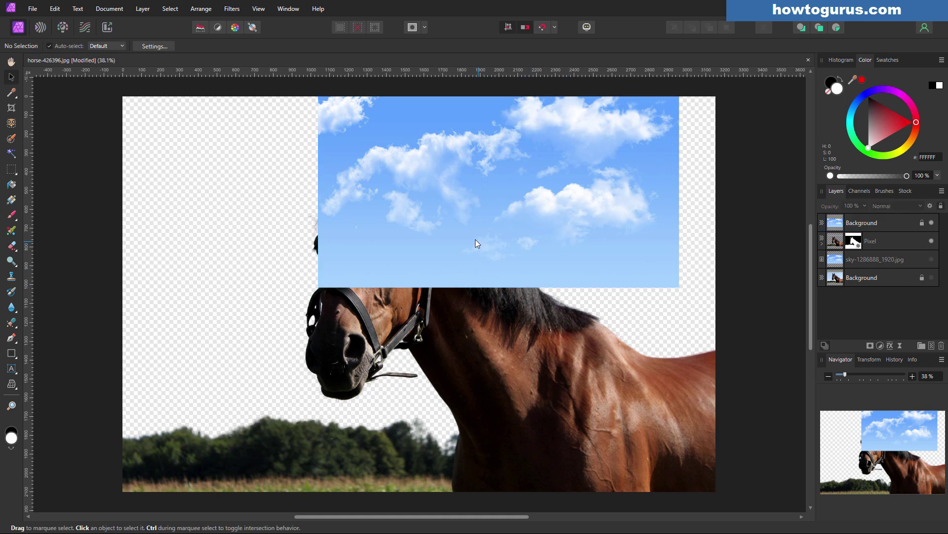
left_click_drag(475, 239, 525, 348)
key("ctrl+z")
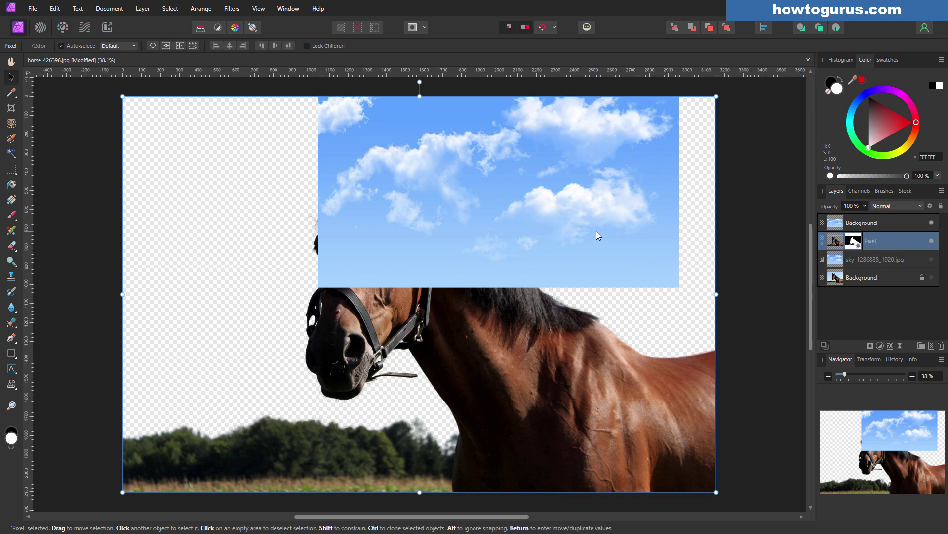
- Move the sky beneath the Pixel layer and enlarge it to cover the canvas
left_click_drag(597, 234, 422, 394)
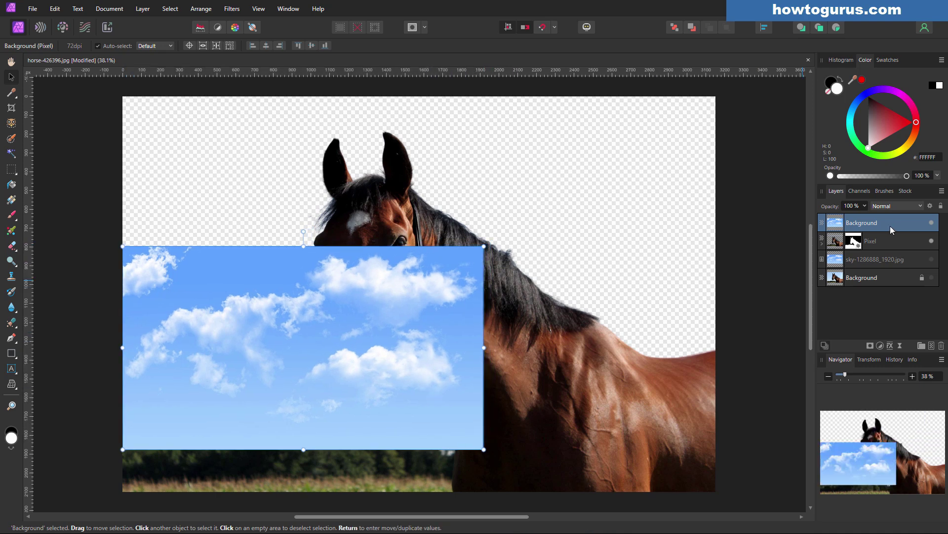
left_click_drag(889, 223, 891, 248)
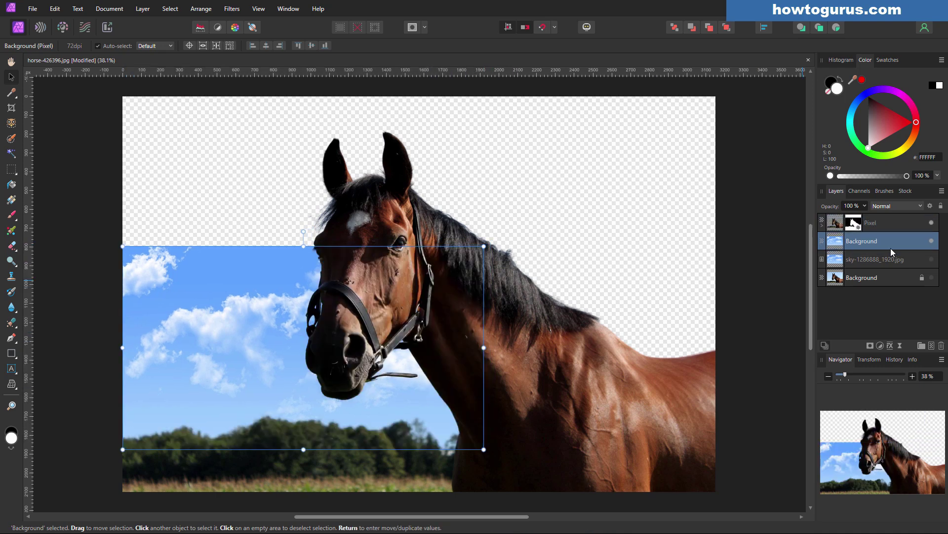
left_click_drag(484, 246, 760, 101)
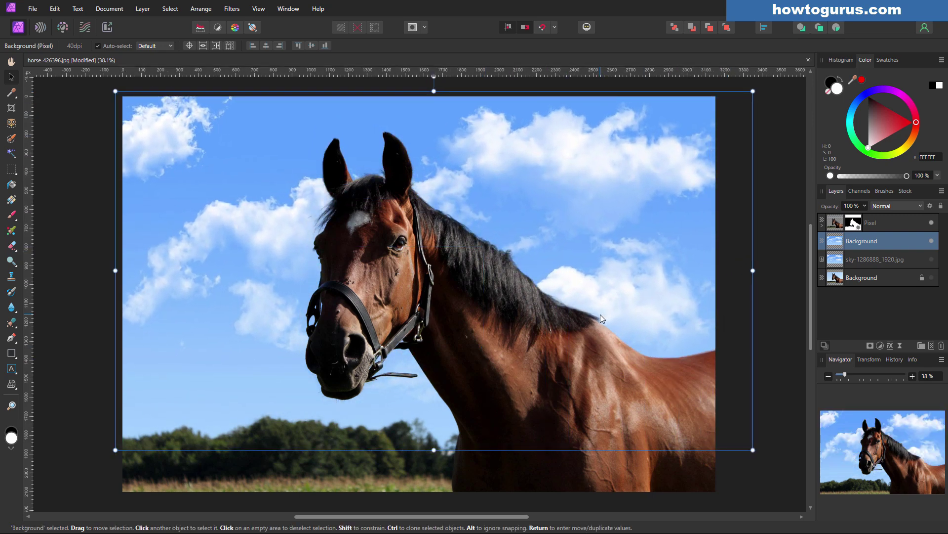
left_click(767, 324)
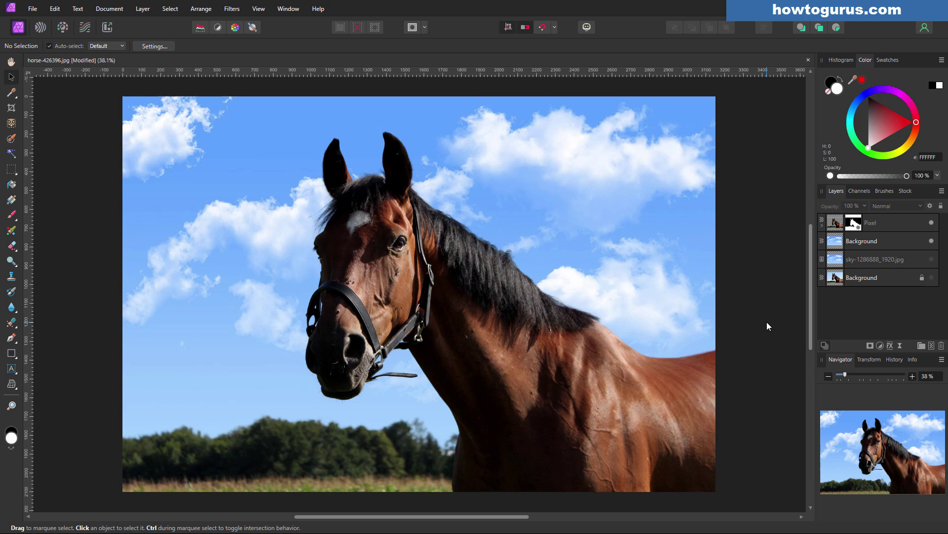